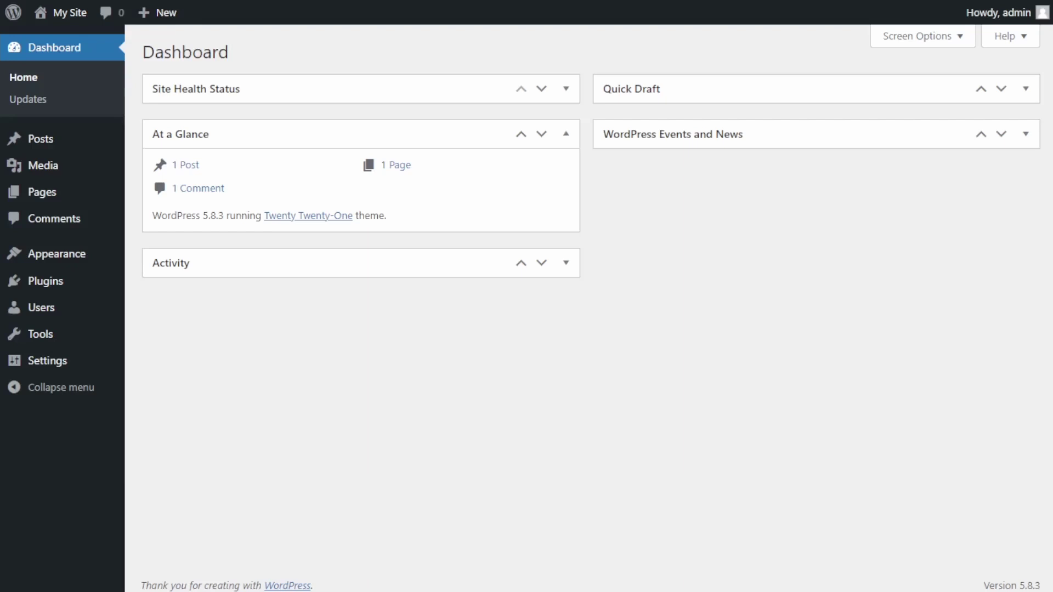
Search the plugin directory for 'notification' and install the Notification plugin by BracketSpace.
{"action": "left_click", "coordinate": [54, 283]}
{"action": "left_click", "coordinate": [239, 60]}
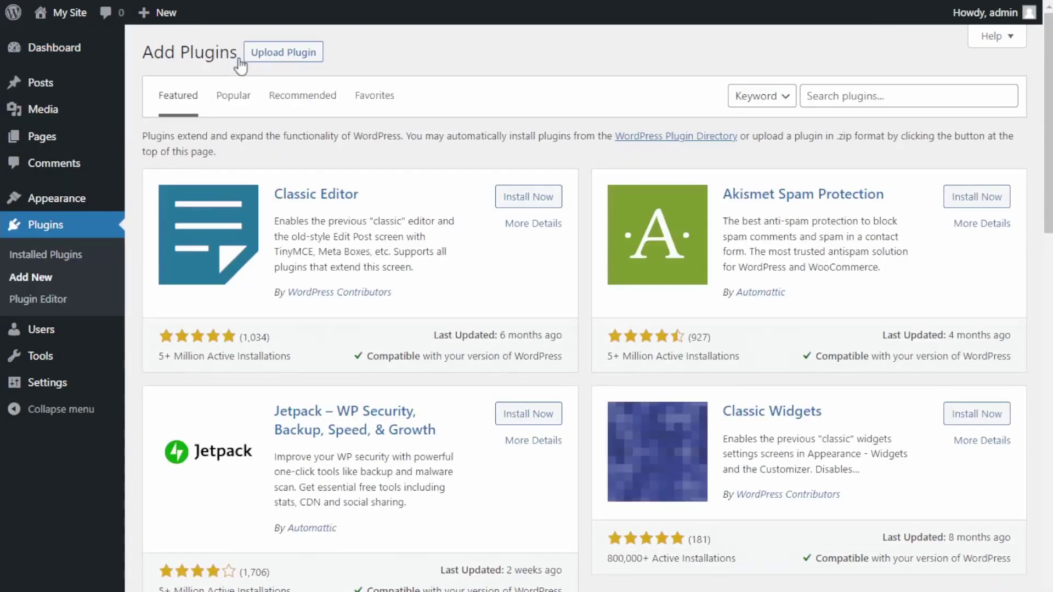
{"action": "left_click", "coordinate": [940, 95]}
{"action": "type", "text": "notificai"}
{"action": "key", "text": "BackSpace"}
{"action": "type", "text": "tion"}
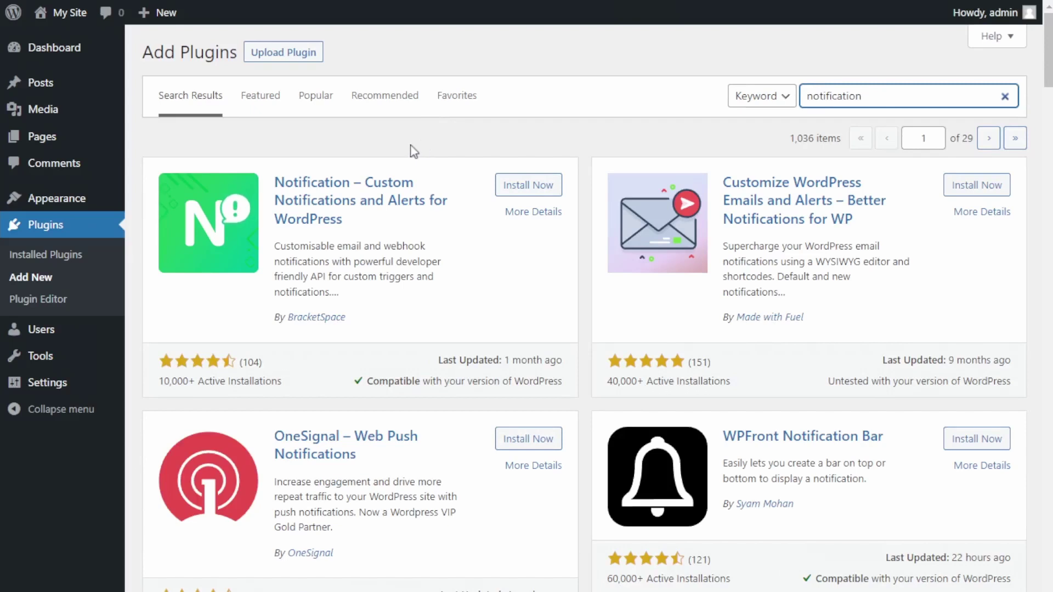
{"action": "left_click", "coordinate": [537, 187]}
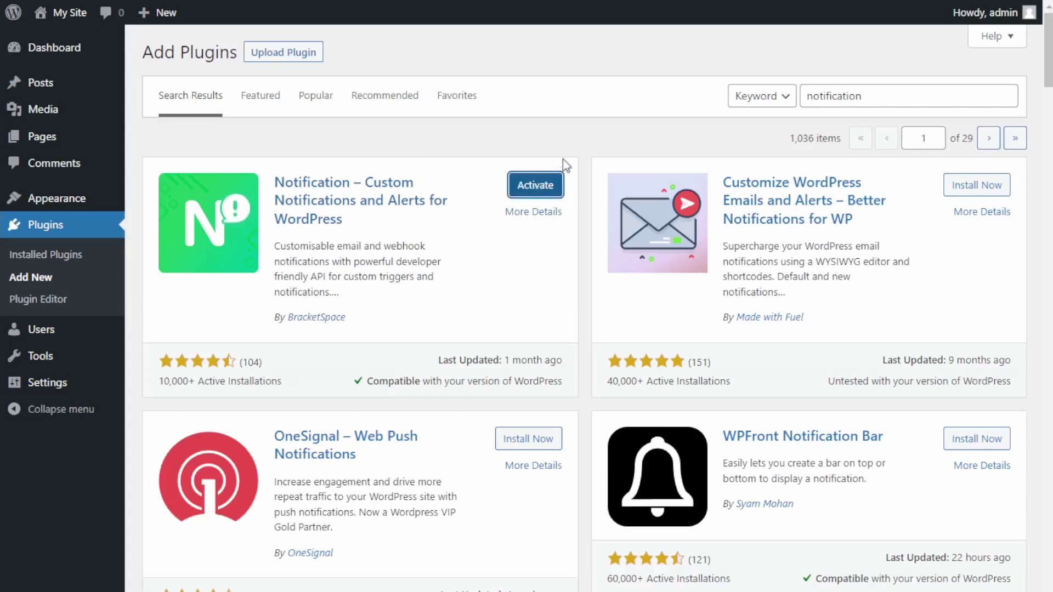
Activate the Notification plugin, then skip its setup wizard to show the empty Notifications list.
{"action": "left_click", "coordinate": [551, 183]}
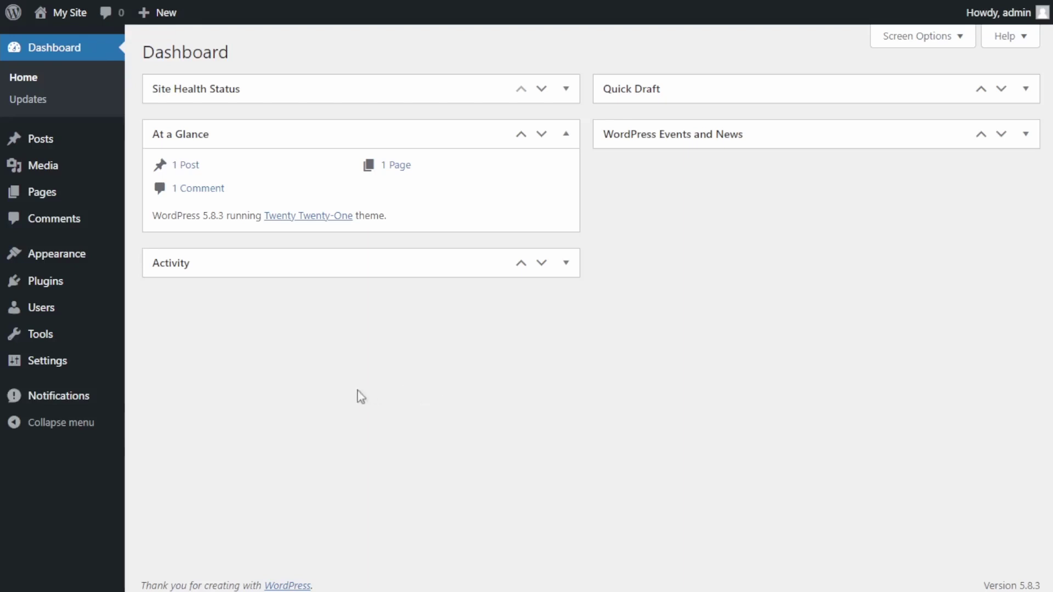
{"action": "mouse_move", "coordinate": [85, 411]}
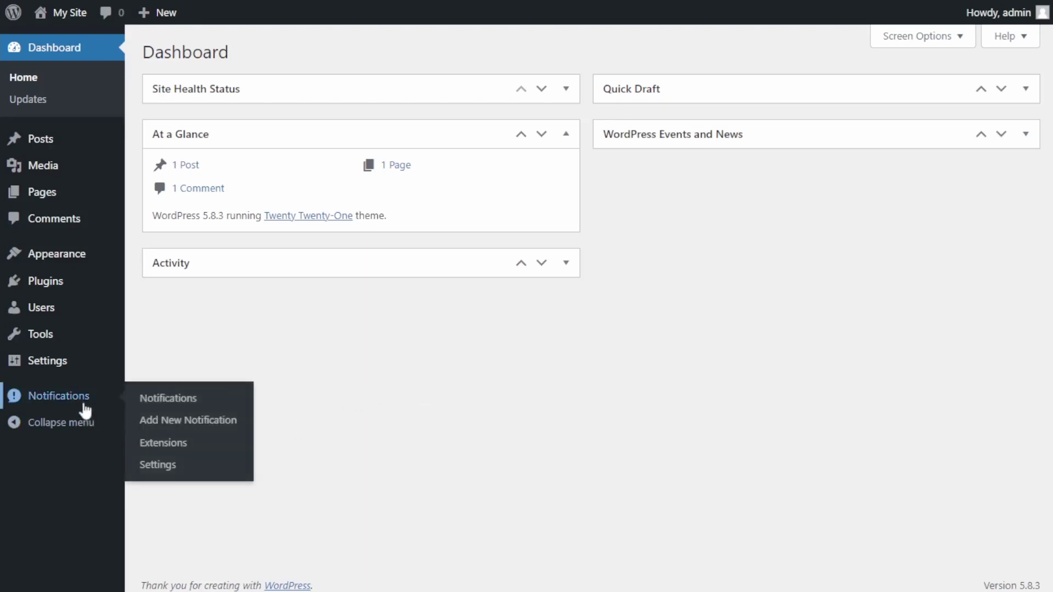
{"action": "left_click", "coordinate": [85, 408]}
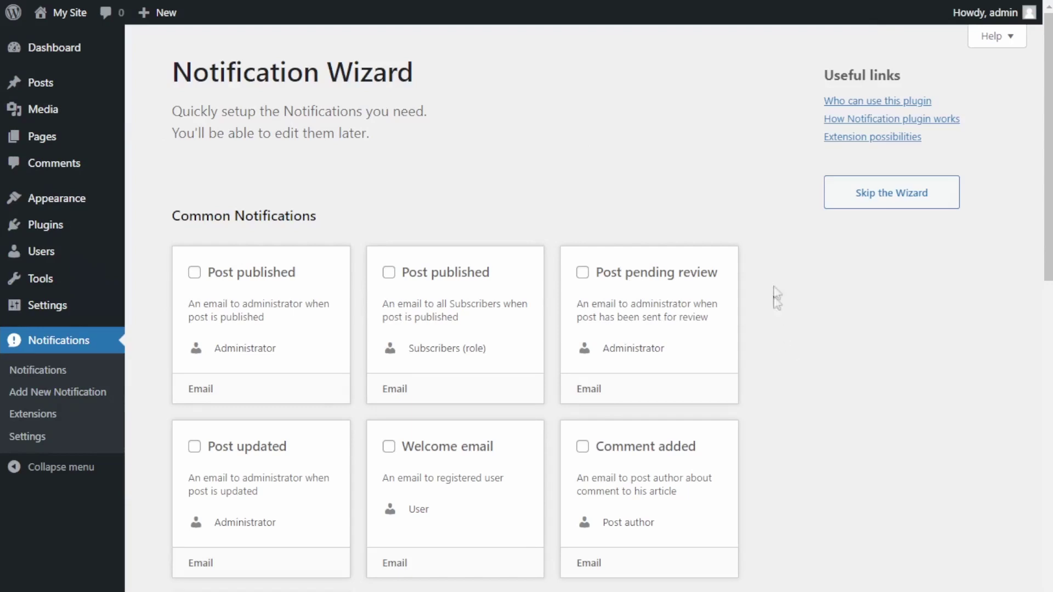
{"action": "left_click", "coordinate": [913, 202]}
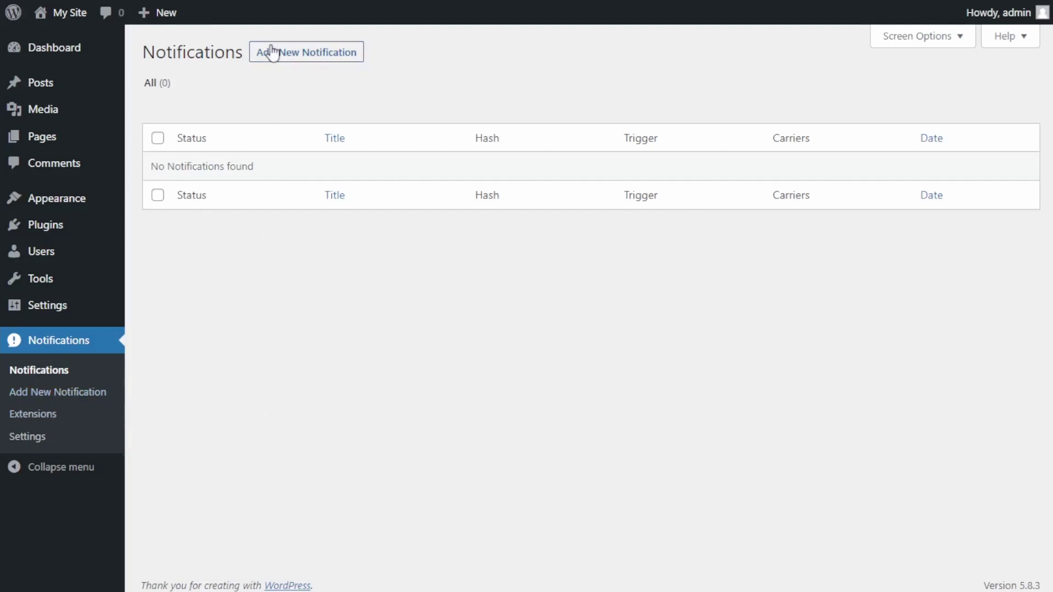
Create a new notification titled 'Comment Reply Notification'.
{"action": "left_click", "coordinate": [292, 55]}
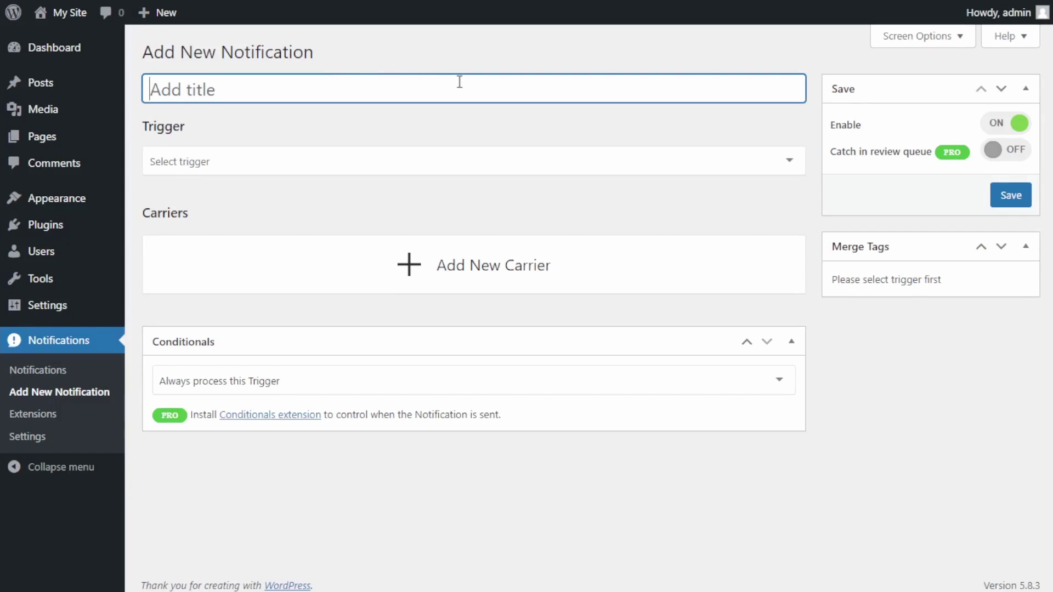
{"action": "type", "text": "Comment Reply Notification"}
{"action": "left_click", "coordinate": [1002, 428]}
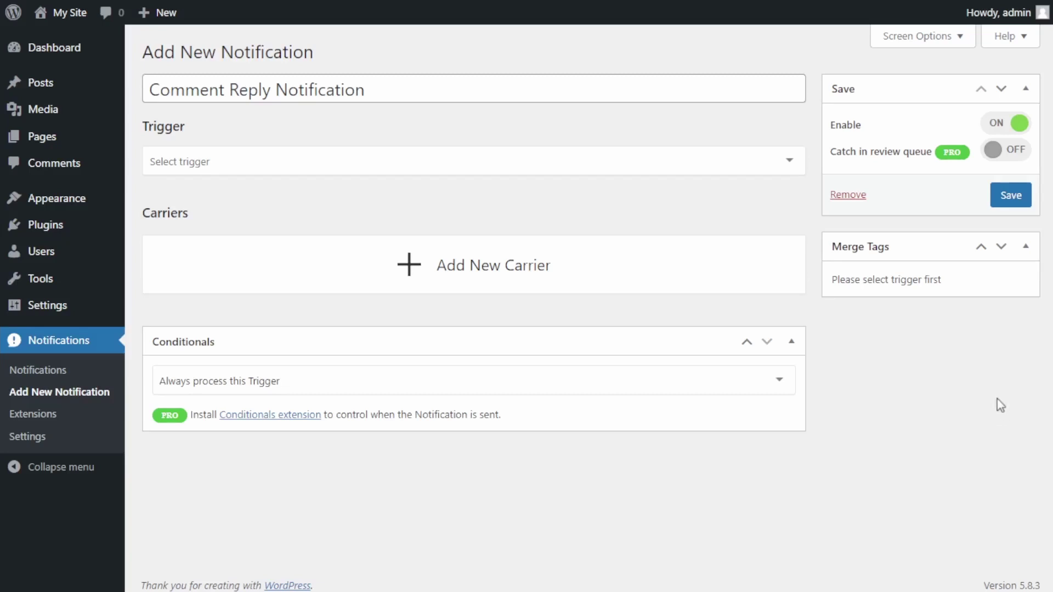
Set the notification's trigger to 'Comment replied'.
{"action": "left_click", "coordinate": [528, 169]}
{"action": "type", "text": "co"}
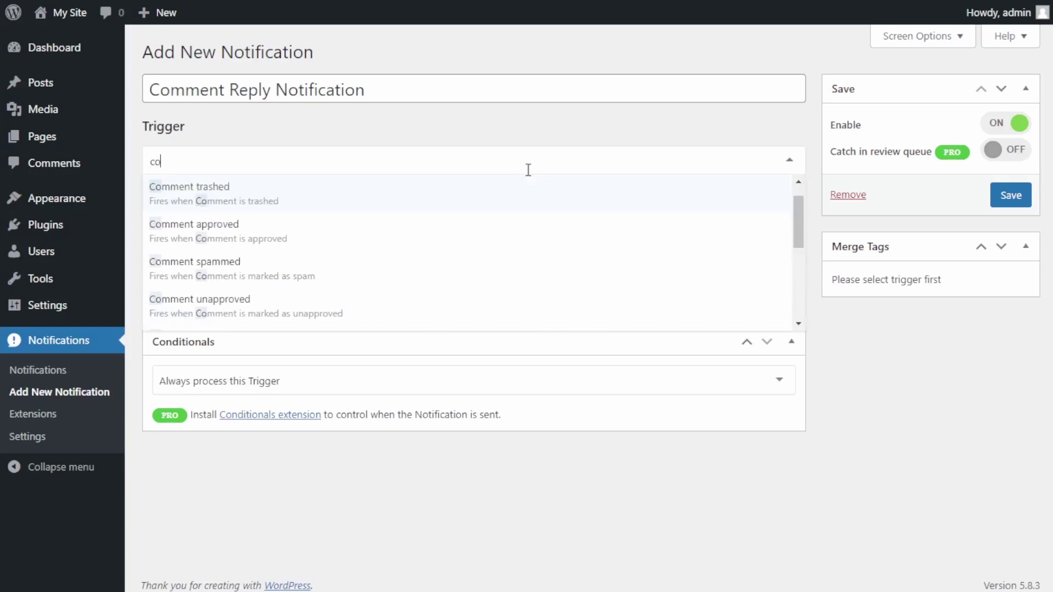
{"action": "type", "text": "mment replied"}
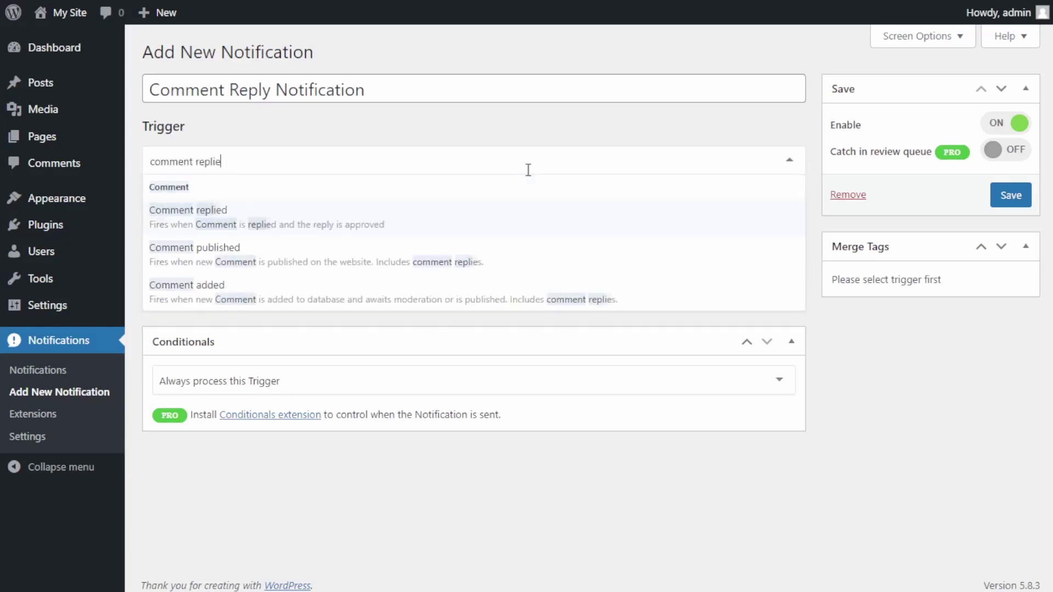
{"action": "left_click", "coordinate": [347, 229]}
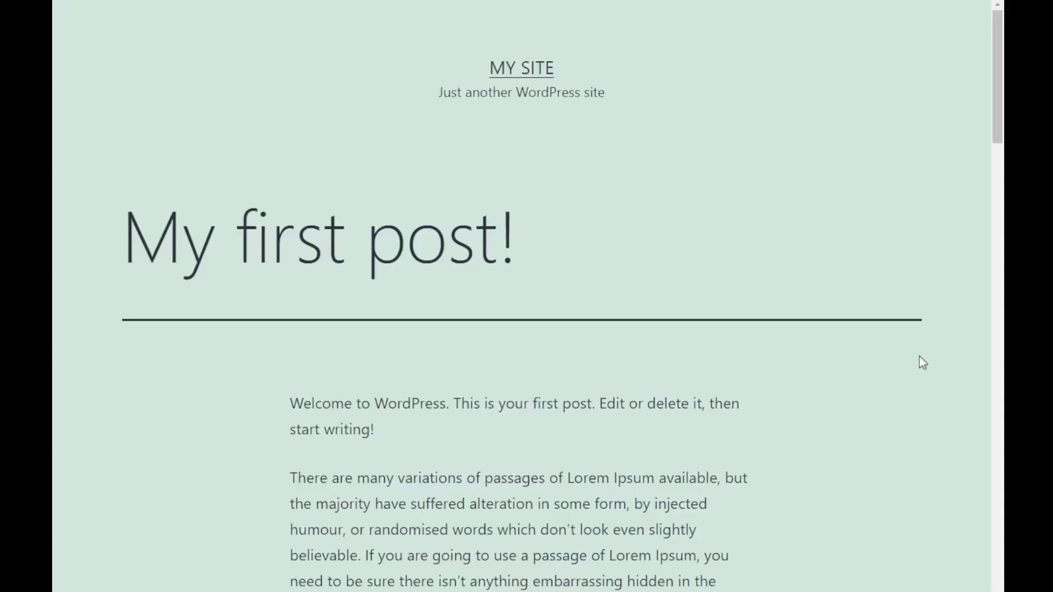
{"action": "scroll", "coordinate": [926, 359], "scroll_direction": "down", "scroll_amount": 10}
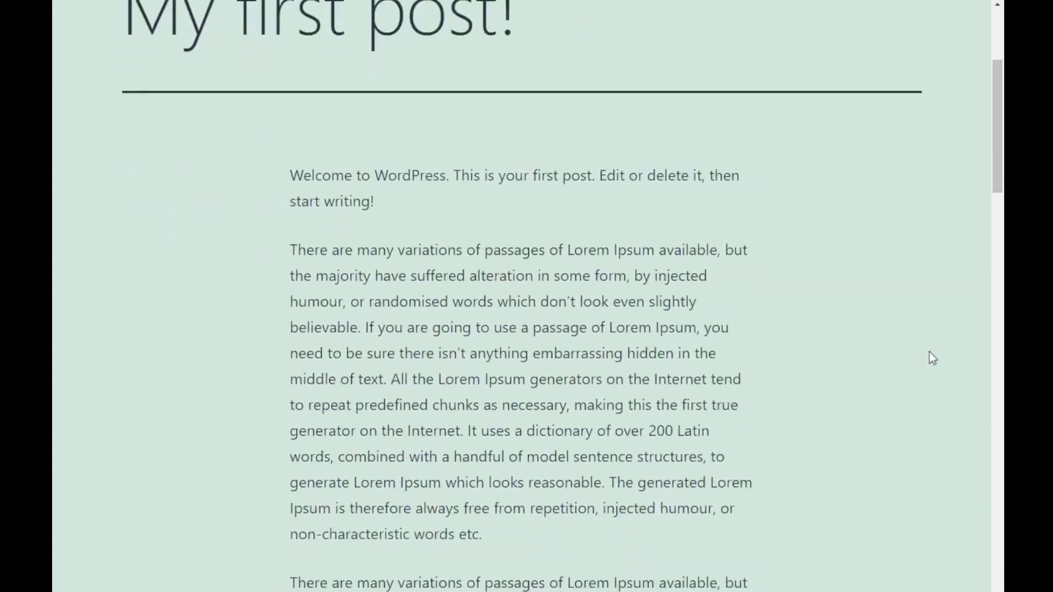
{"action": "scroll", "coordinate": [932, 357], "scroll_direction": "down", "scroll_amount": 4}
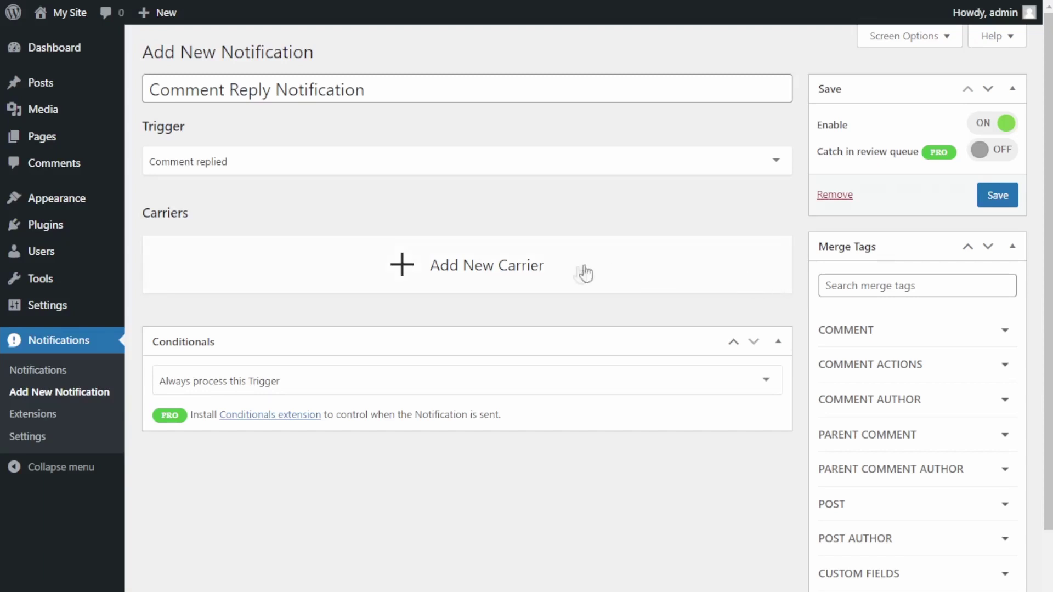
Add an Email carrier to the Comment Reply Notification.
{"action": "left_click", "coordinate": [543, 287]}
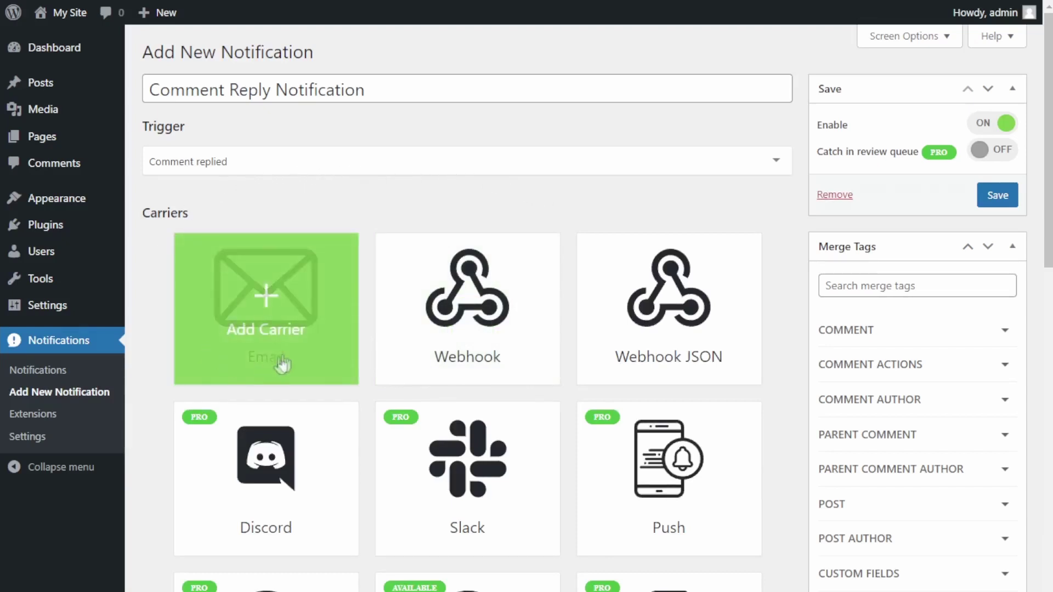
{"action": "left_click", "coordinate": [310, 349]}
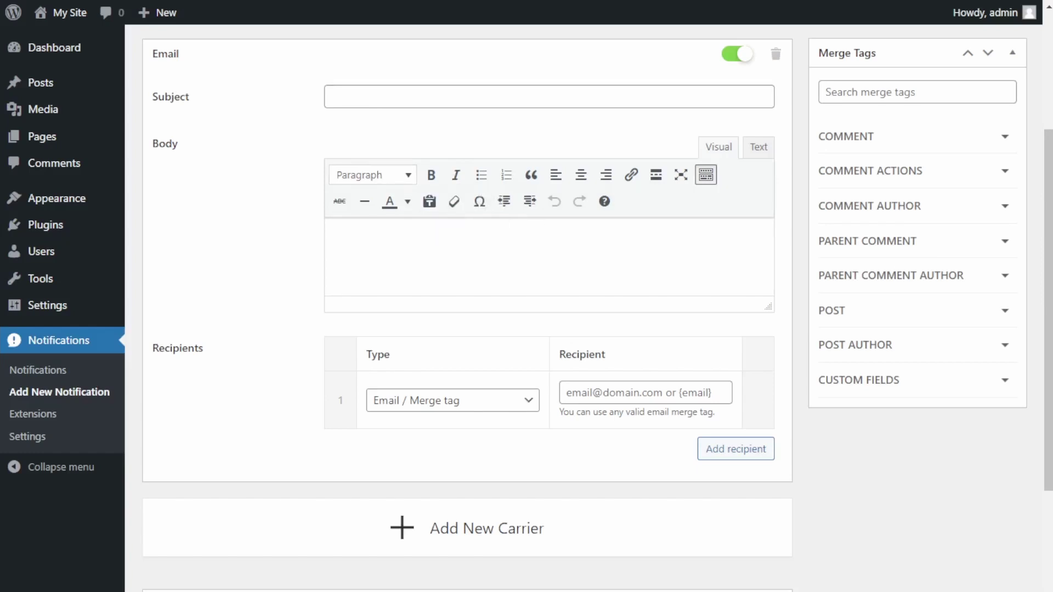
Paste subject 'Someone replied to your comment in the post {post_title}!' and the merge-tag body.
{"action": "left_click", "coordinate": [535, 96]}
{"action": "type", "text": "Someone replied to your comment in the post {post_title}!"}
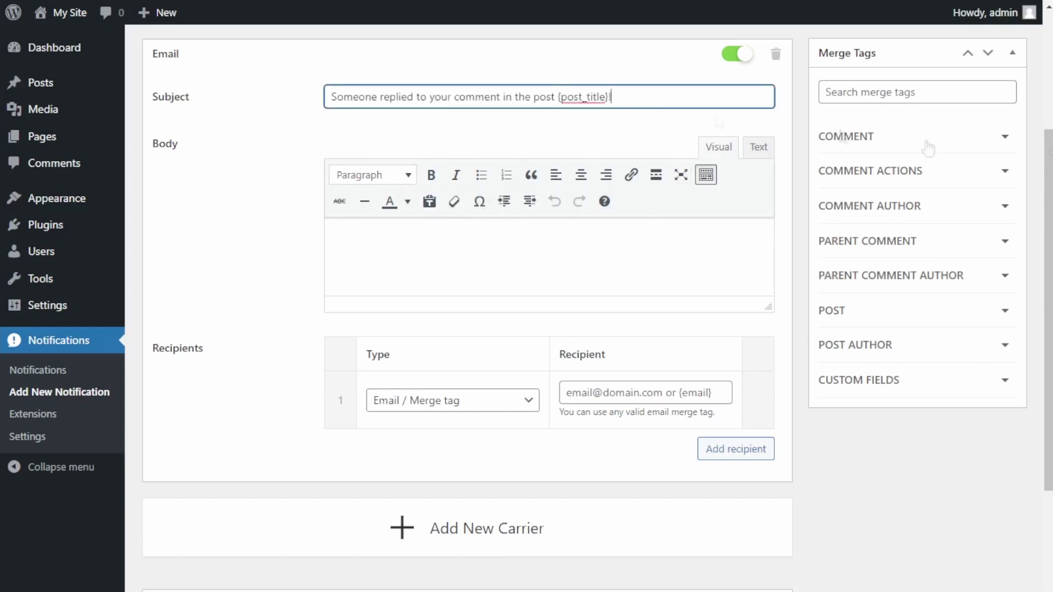
{"action": "left_click", "coordinate": [548, 258]}
{"action": "key", "text": "ctrl+v"}
{"action": "left_click_drag", "start_coordinate": [770, 310], "coordinate": [768, 473]}
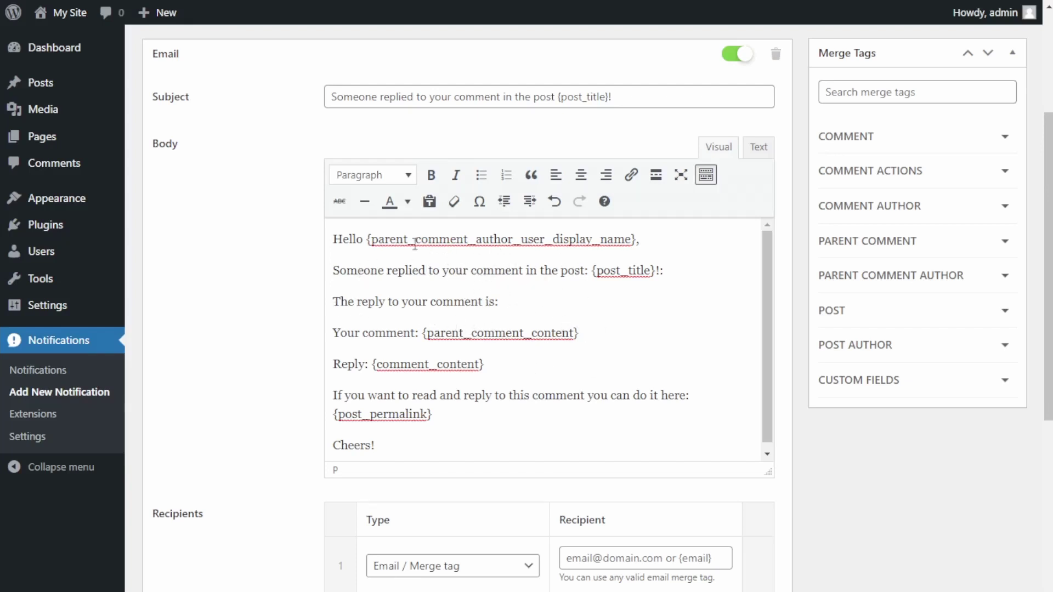
{"action": "scroll", "coordinate": [466, 219], "scroll_direction": "up", "scroll_amount": 2}
{"action": "scroll", "coordinate": [465, 284], "scroll_direction": "down", "scroll_amount": 1}
{"action": "scroll", "coordinate": [464, 283], "scroll_direction": "down", "scroll_amount": 1}
{"action": "left_click", "coordinate": [982, 144]}
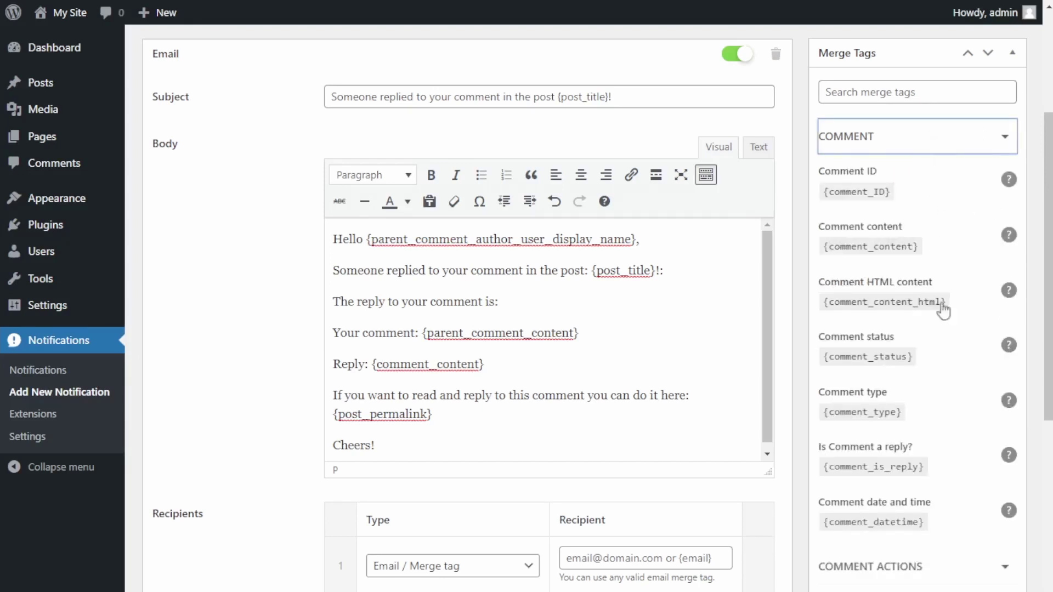
{"action": "left_click", "coordinate": [969, 140]}
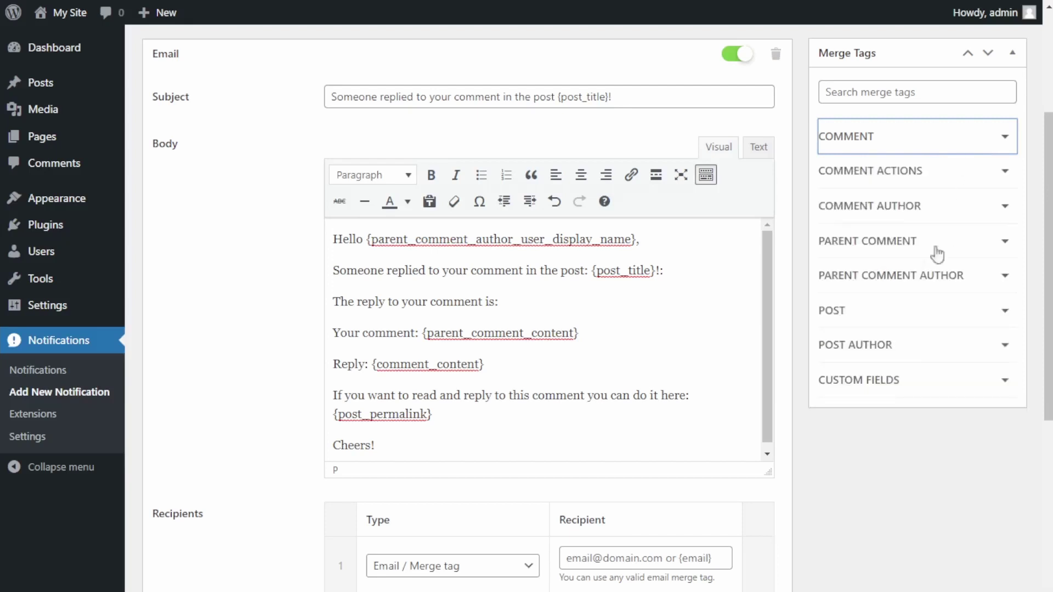
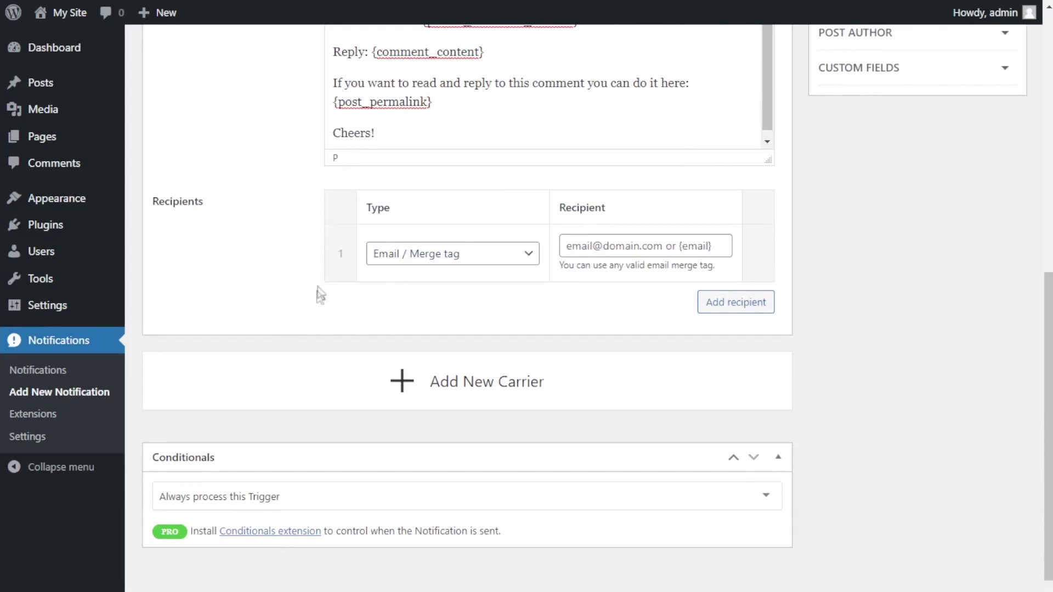
{"action": "mouse_move", "coordinate": [372, 270]}
{"action": "left_click", "coordinate": [478, 262]}
{"action": "left_click", "coordinate": [461, 295]}
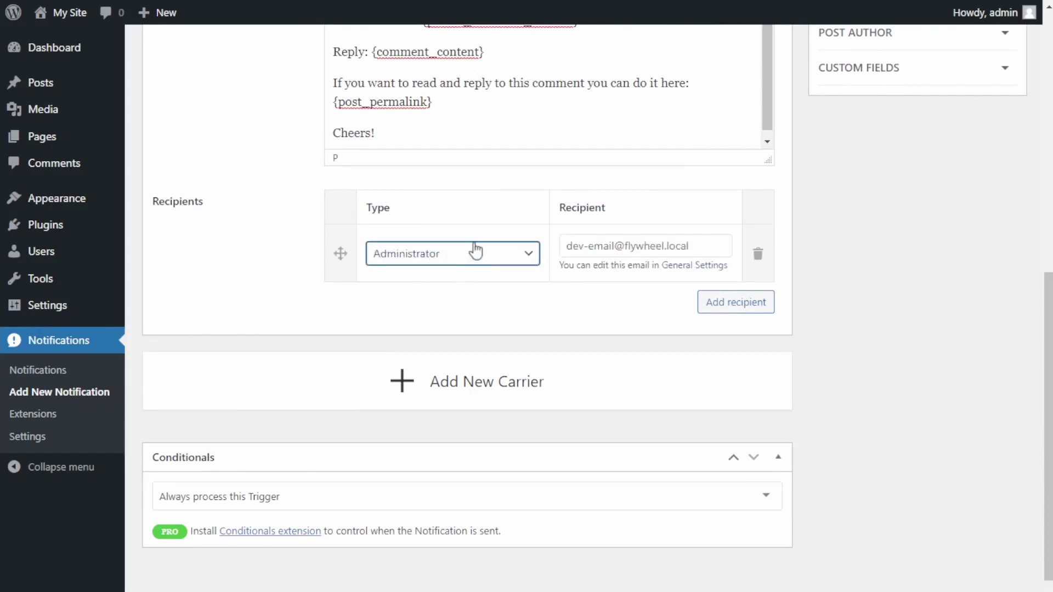
{"action": "left_click", "coordinate": [475, 250]}
{"action": "left_click", "coordinate": [456, 314]}
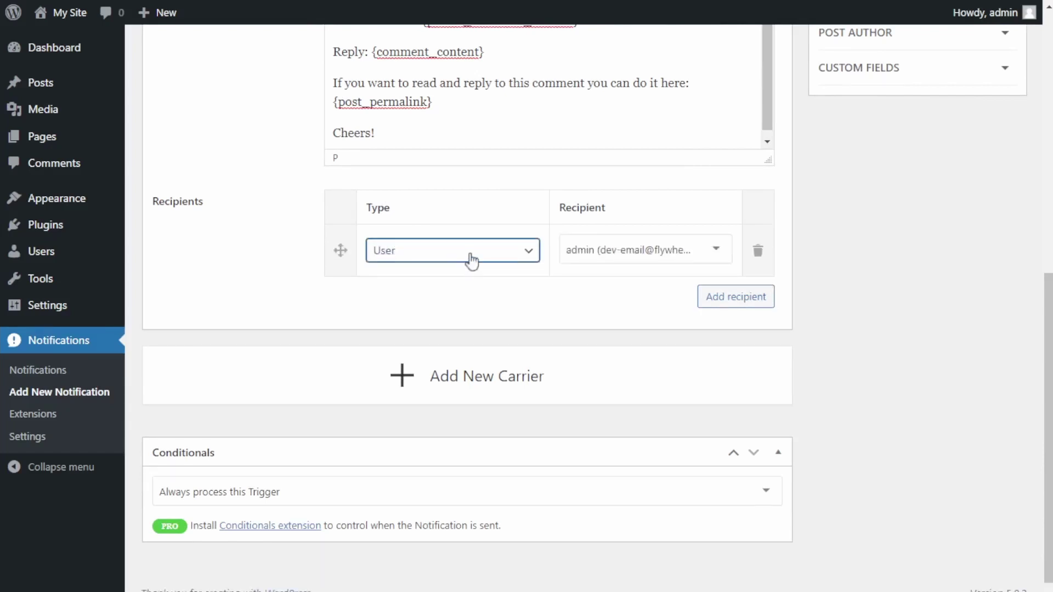
{"action": "left_click", "coordinate": [470, 260]}
{"action": "left_click", "coordinate": [465, 310]}
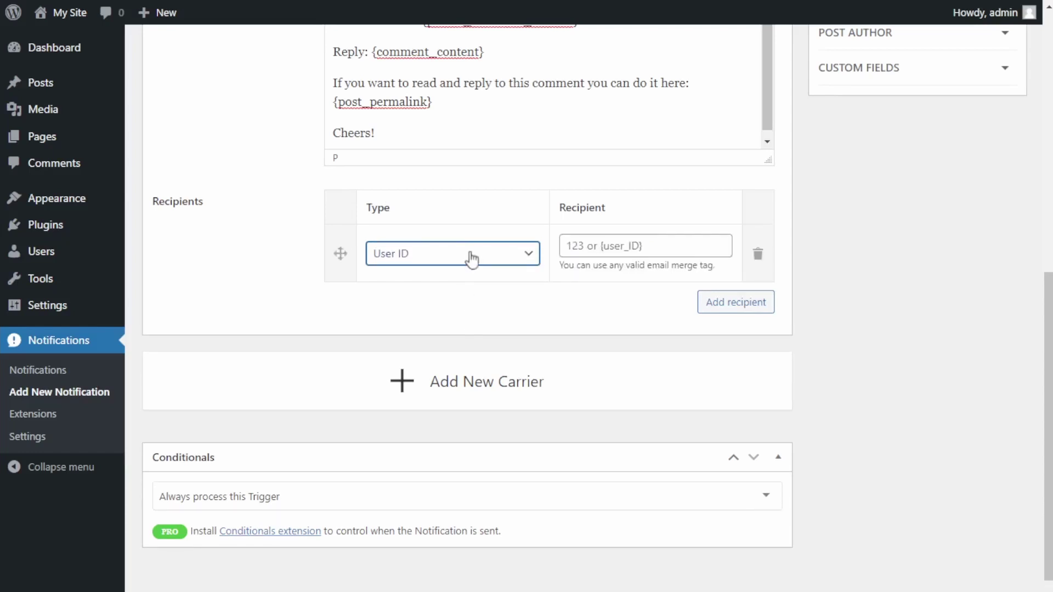
{"action": "left_click", "coordinate": [444, 344]}
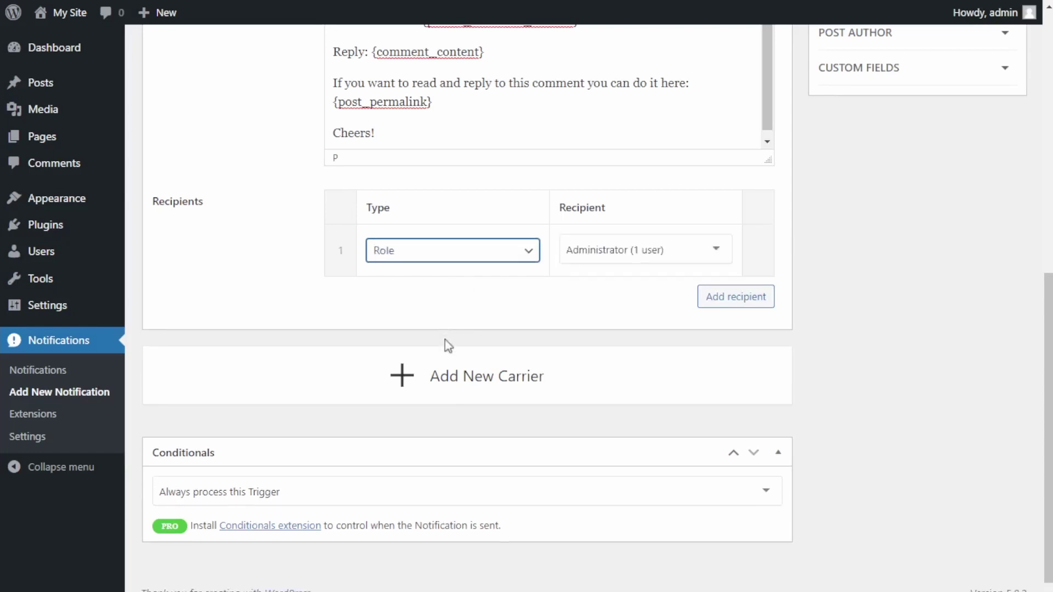
{"action": "left_click", "coordinate": [466, 276]}
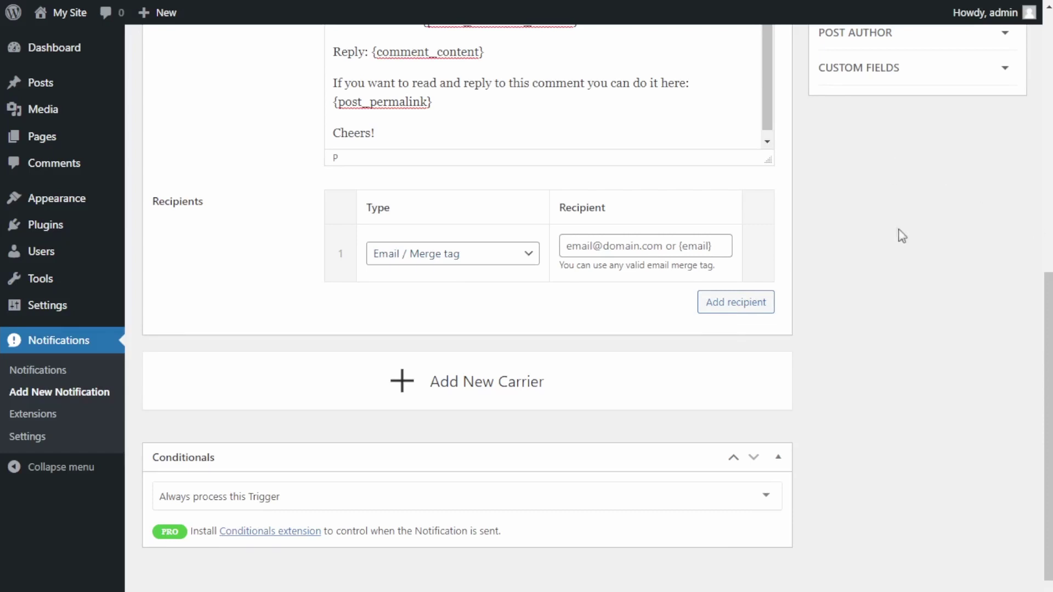
Make the PARENT COMMENT AUTHOR user email merge tag the email Recipient.
{"action": "scroll", "coordinate": [900, 233], "scroll_direction": "up", "scroll_amount": 3}
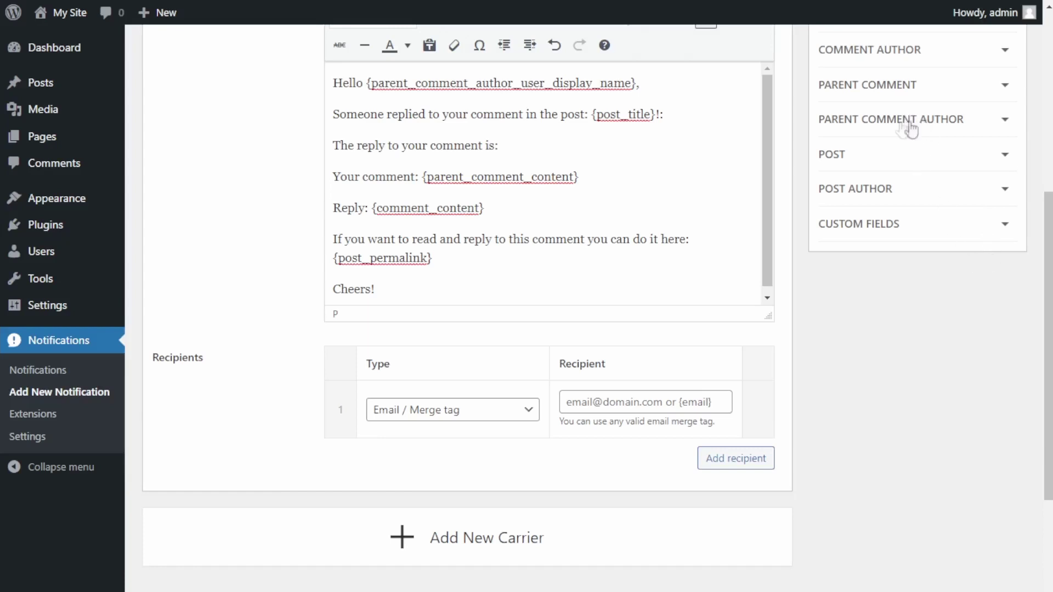
{"action": "left_click", "coordinate": [965, 129]}
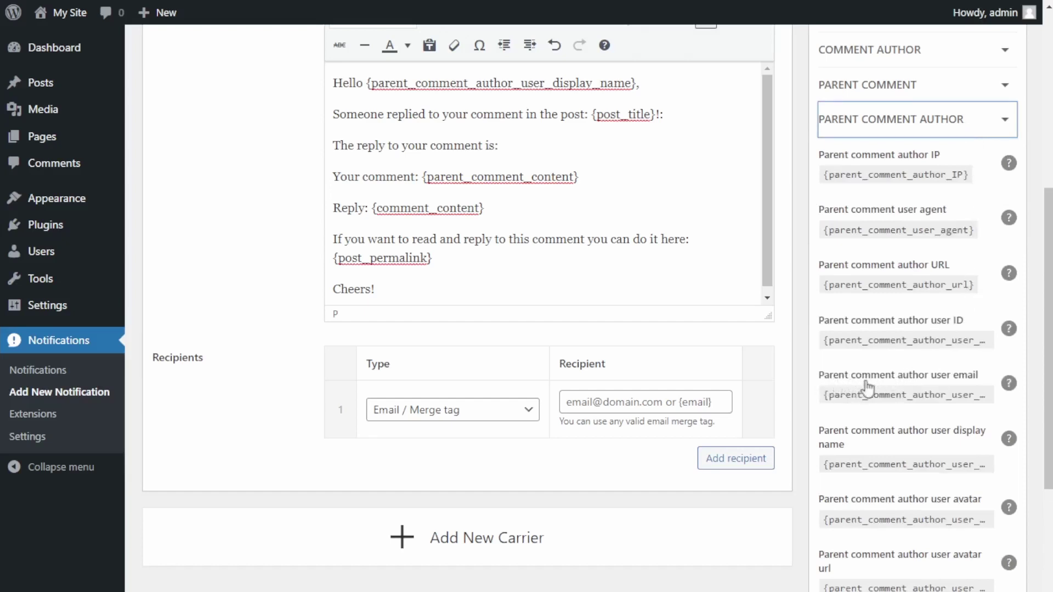
{"action": "left_click", "coordinate": [941, 404]}
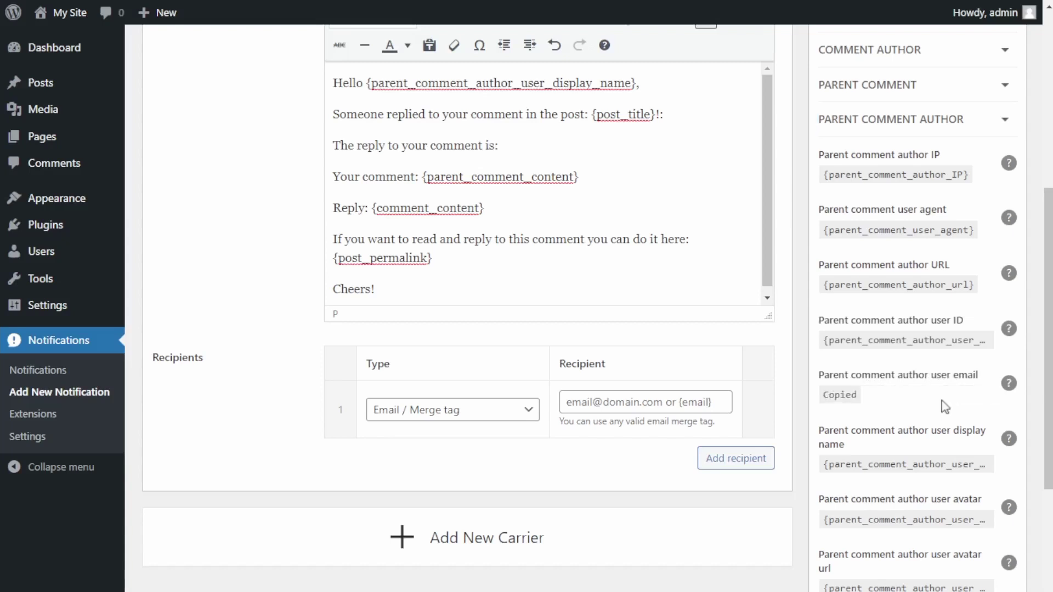
{"action": "left_click", "coordinate": [636, 404]}
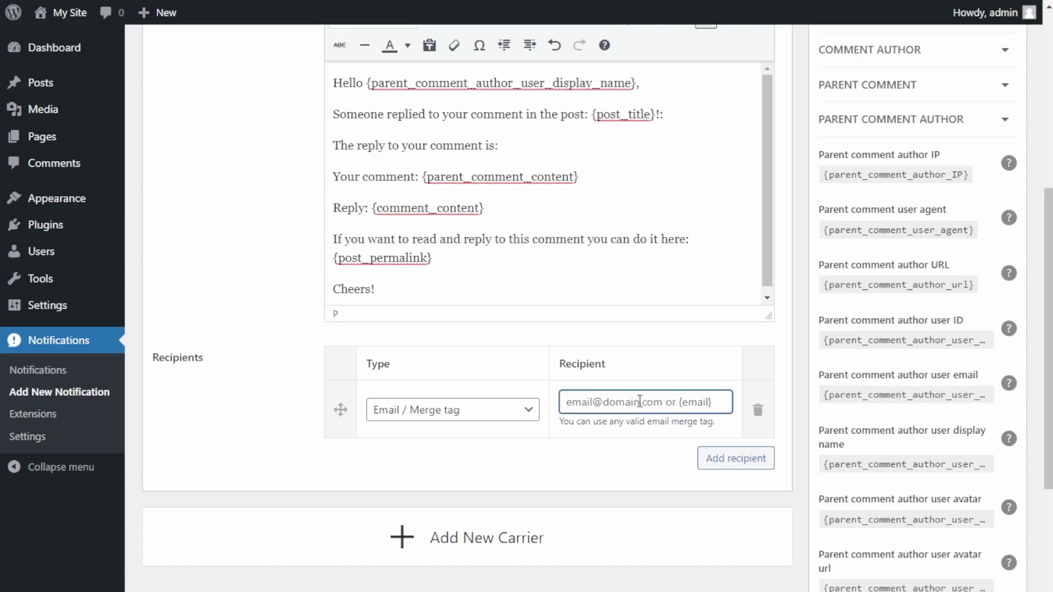
{"action": "key", "text": "ctrl+v"}
{"action": "left_click", "coordinate": [646, 459]}
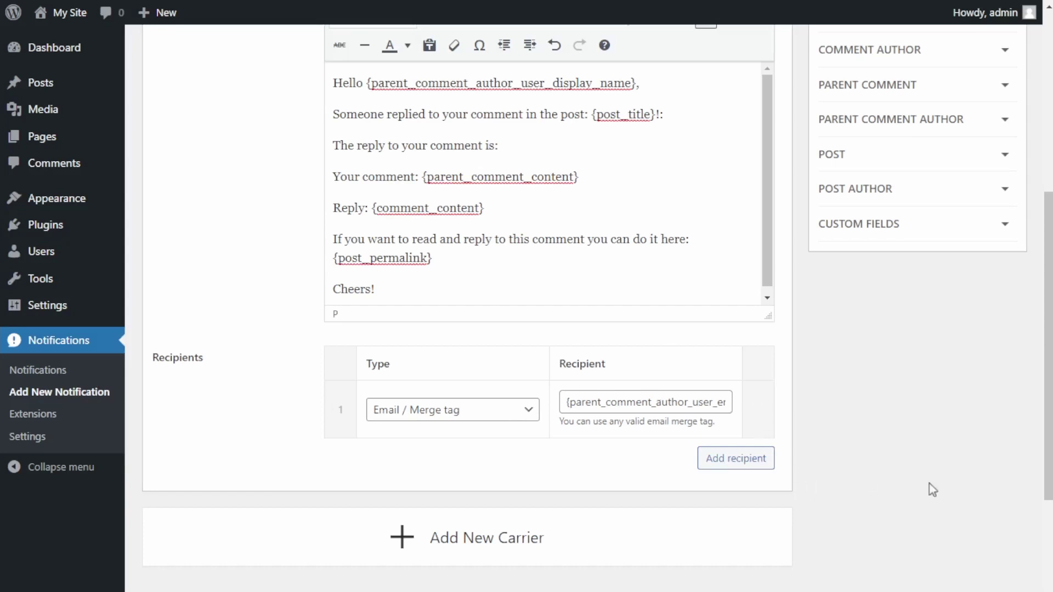
Save the Comment Reply Notification.
{"action": "scroll", "coordinate": [927, 497], "scroll_direction": "up", "scroll_amount": 5}
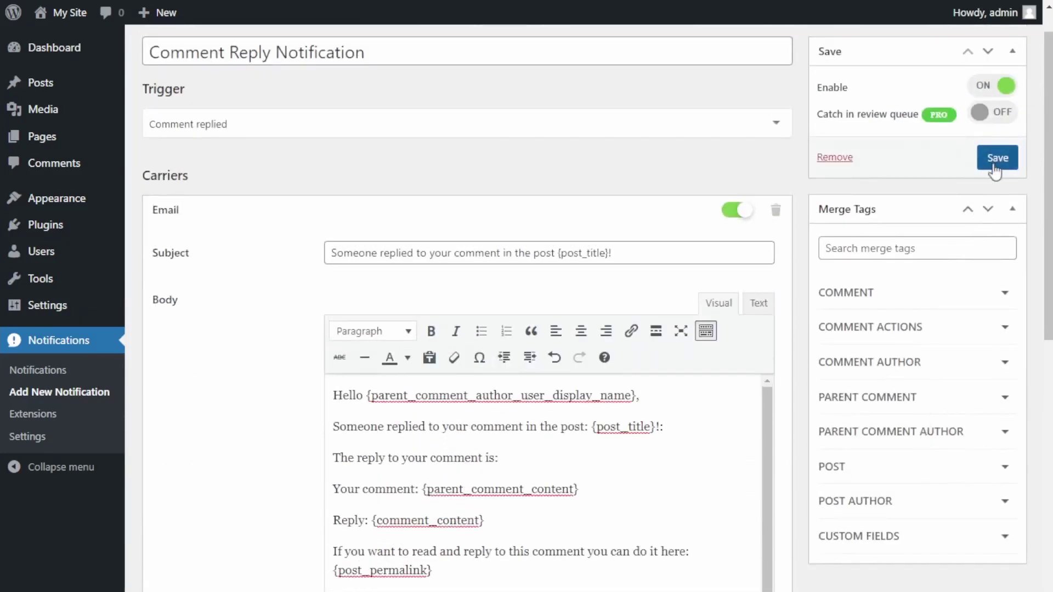
{"action": "left_click", "coordinate": [995, 165]}
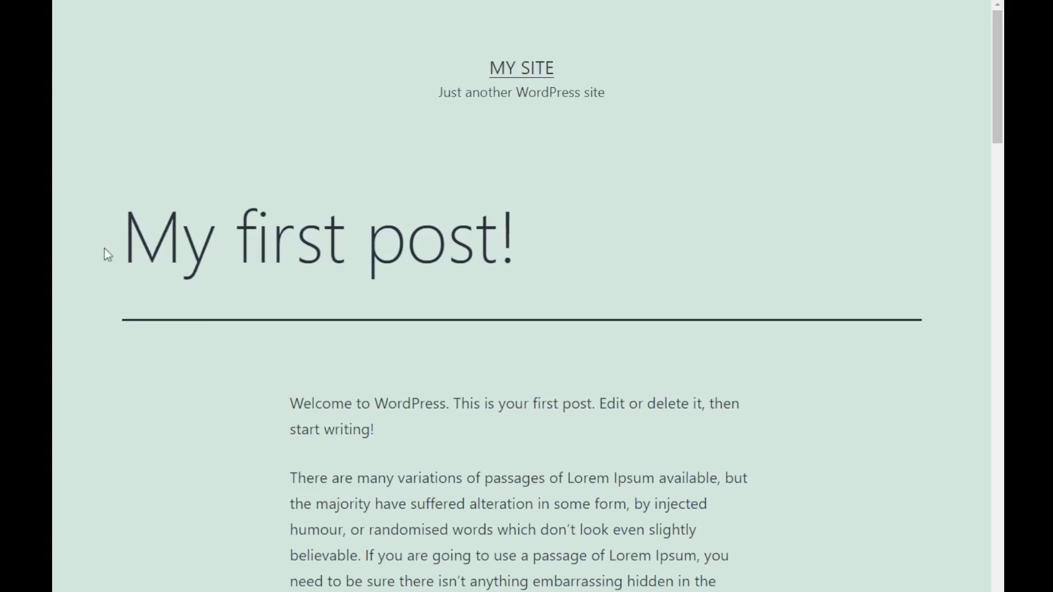
Scroll the My first post! page to its 1 comment section and Leave a comment form.
{"action": "left_click_drag", "start_coordinate": [104, 249], "coordinate": [517, 248]}
{"action": "left_click", "coordinate": [567, 251]}
{"action": "scroll", "coordinate": [636, 256], "scroll_direction": "down", "scroll_amount": 7}
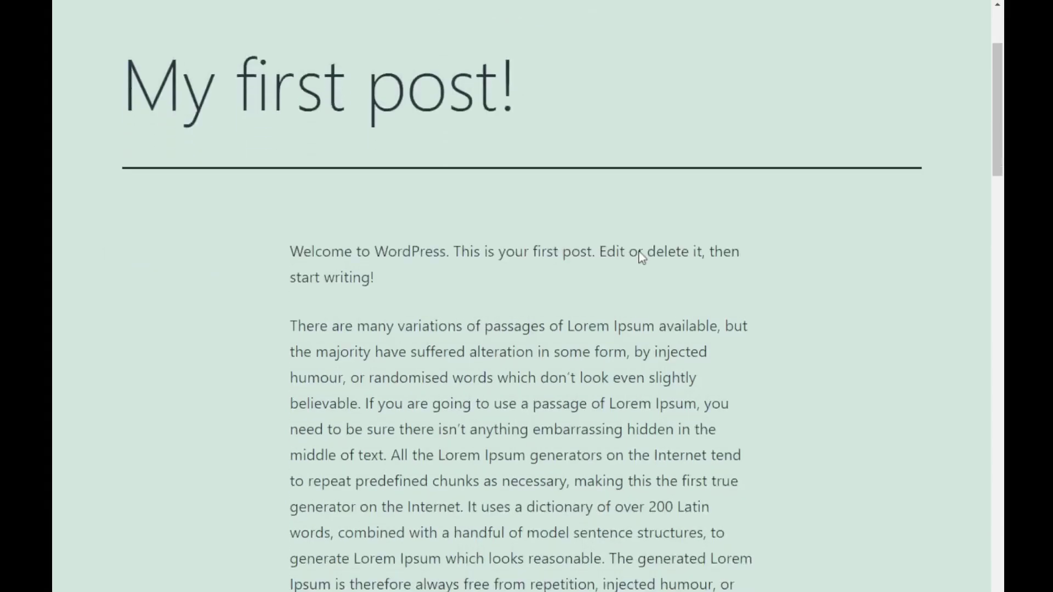
{"action": "scroll", "coordinate": [684, 396], "scroll_direction": "down", "scroll_amount": 15}
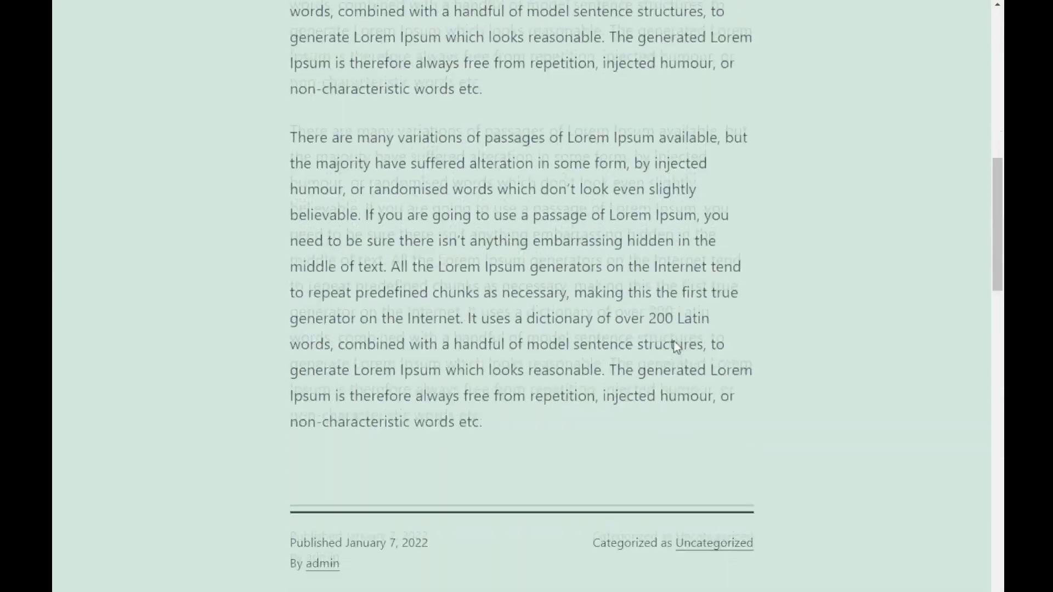
{"action": "scroll", "coordinate": [677, 347], "scroll_direction": "up", "scroll_amount": 1}
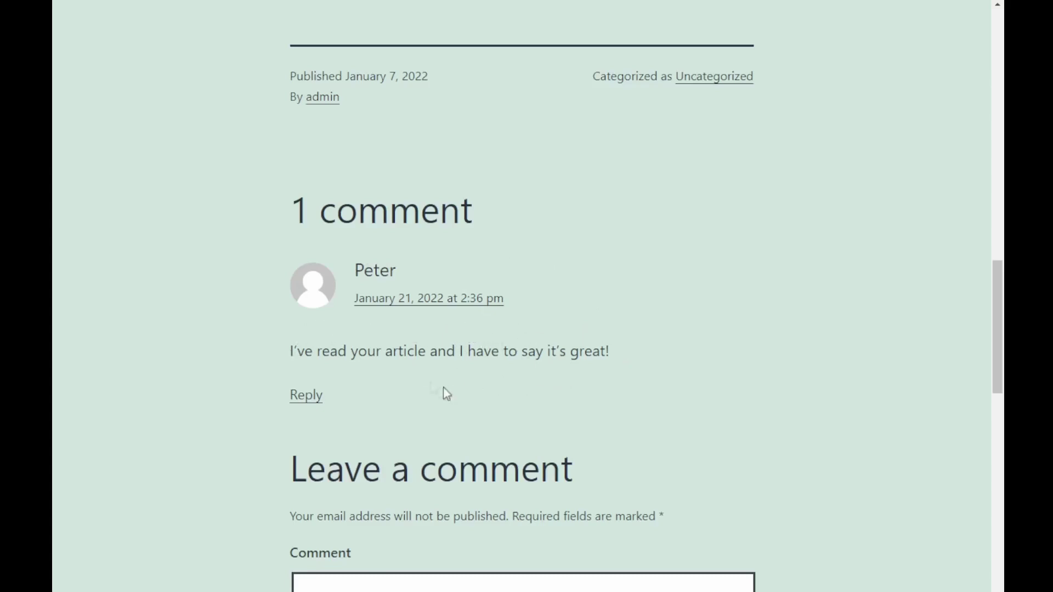
Reply to the existing comment, greeting its author with 'I agree with you! This is a really good article!'.
{"action": "left_click", "coordinate": [306, 395]}
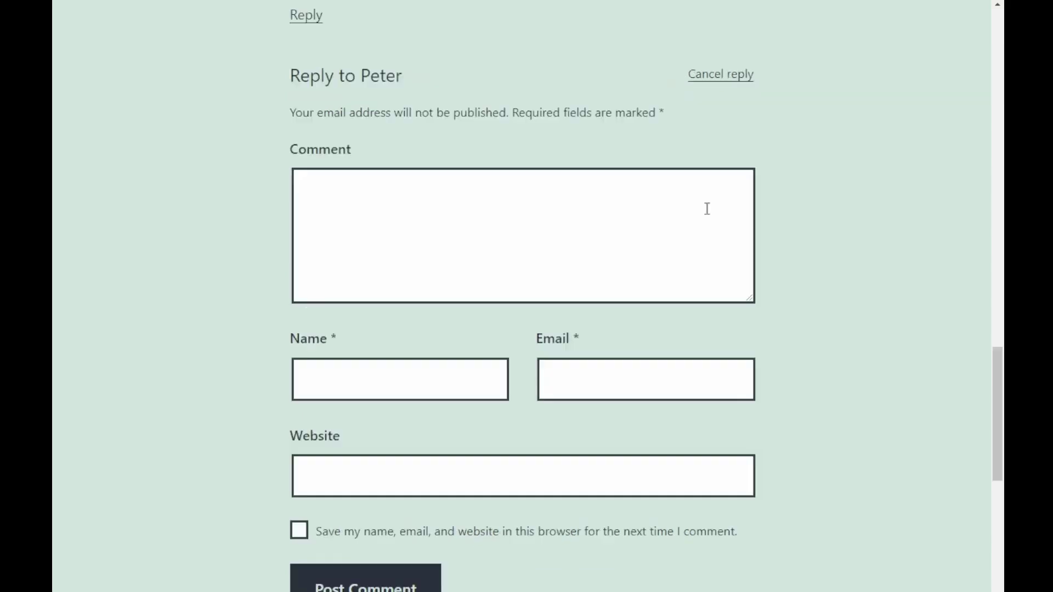
{"action": "left_click", "coordinate": [706, 209]}
{"action": "type", "text": "Hello Pe"}
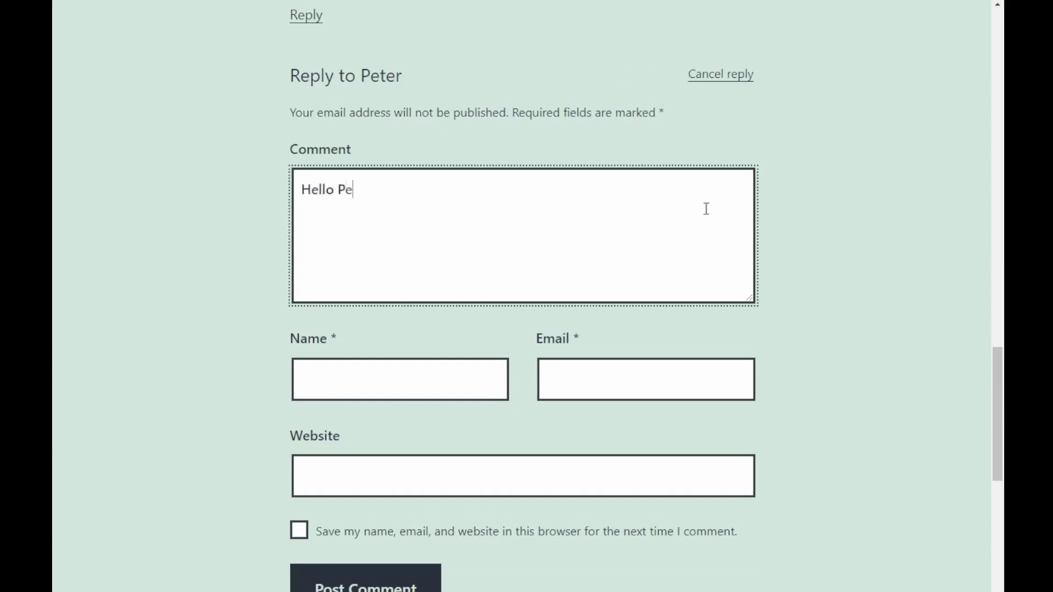
{"action": "type", "text": "ter, I agree with you! This is a really good article!"}
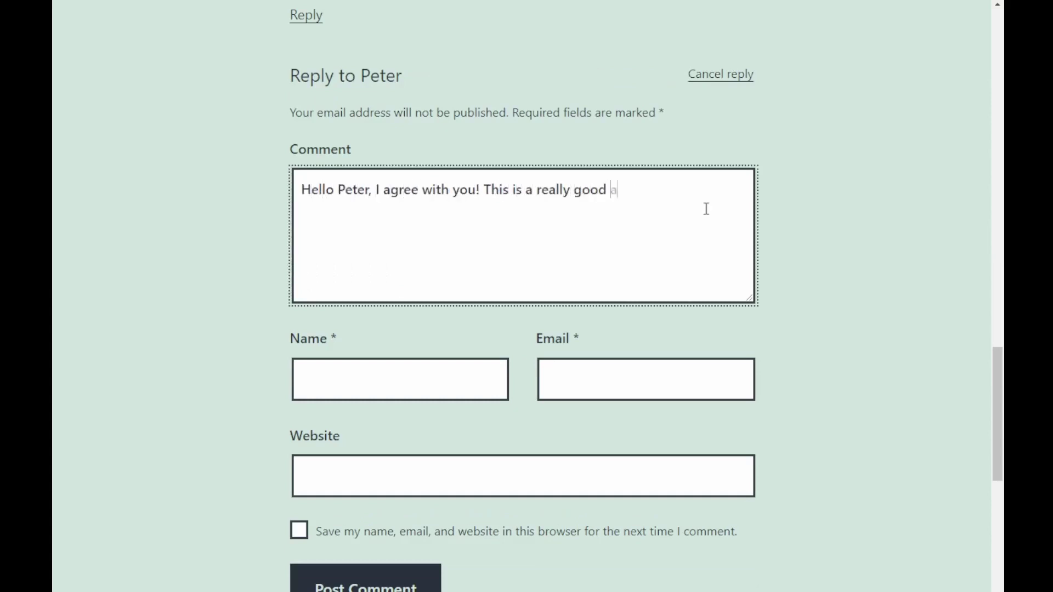
Fill in the commenter's name and e-mail address fields.
{"action": "key", "text": "Tab"}
{"action": "key", "text": "Tab"}
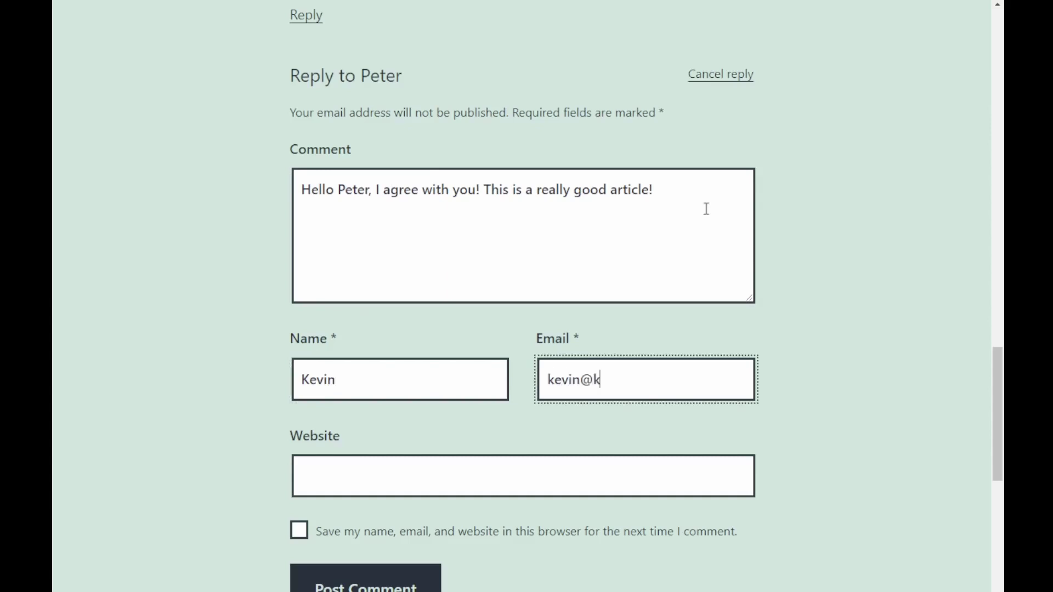
{"action": "key", "text": "BackSpace"}
{"action": "key", "text": "BackSpace"}
{"action": "key", "text": "BackSpace"}
{"action": "key", "text": "BackSpace"}
{"action": "left_click", "coordinate": [766, 167]}
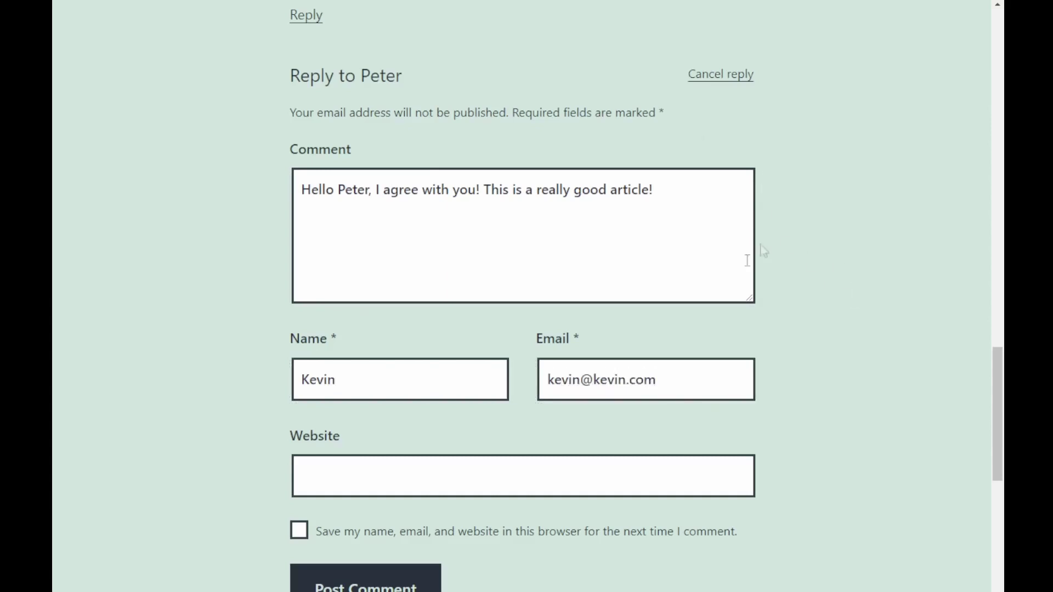
Submit the reply with Post Comment.
{"action": "scroll", "coordinate": [826, 392], "scroll_direction": "up", "scroll_amount": 4}
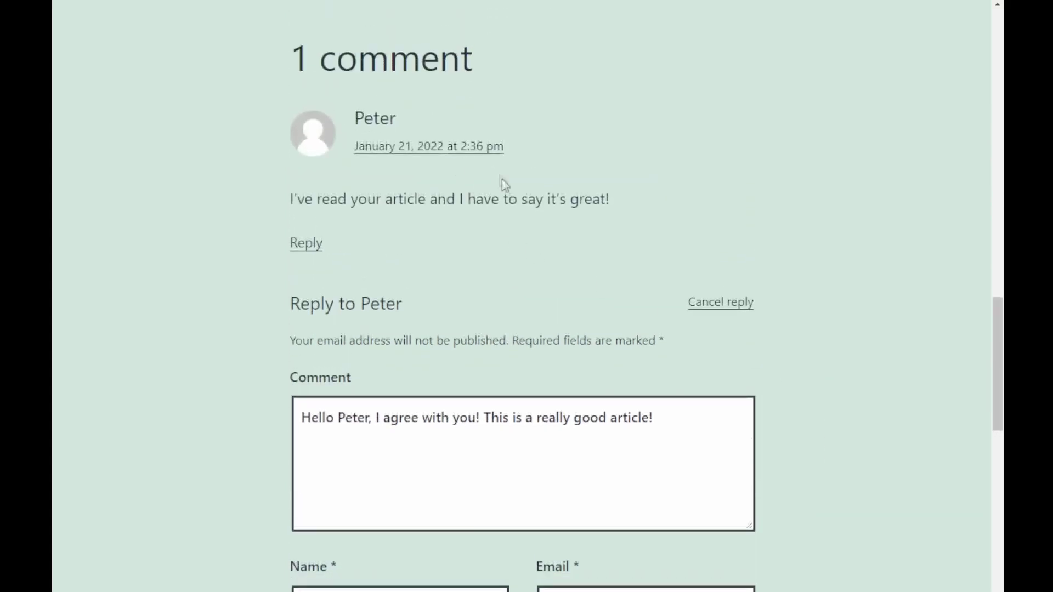
{"action": "scroll", "coordinate": [404, 195], "scroll_direction": "down", "scroll_amount": 4}
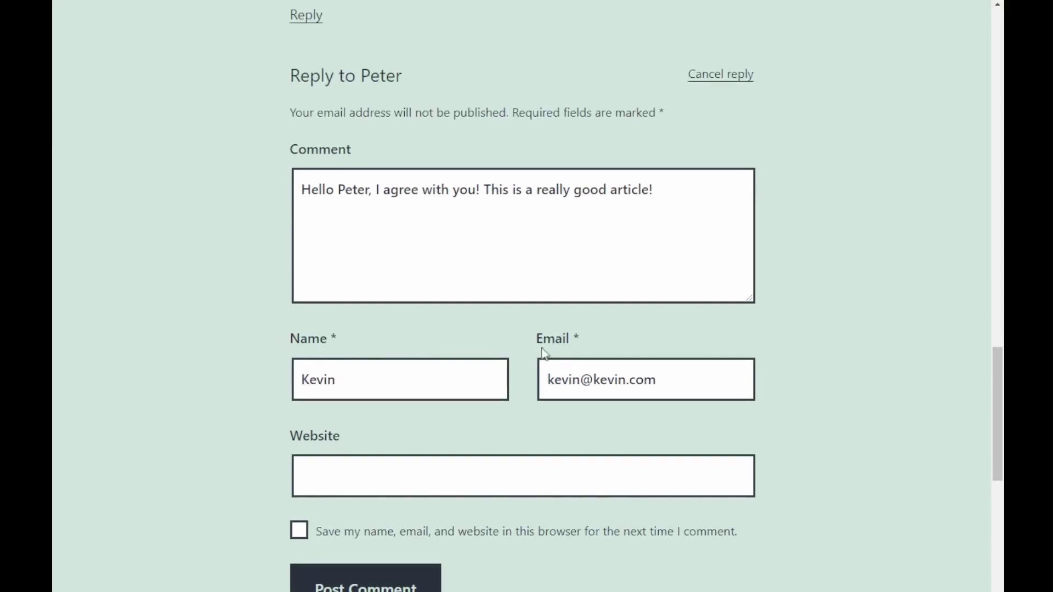
{"action": "scroll", "coordinate": [534, 380], "scroll_direction": "down", "scroll_amount": 1}
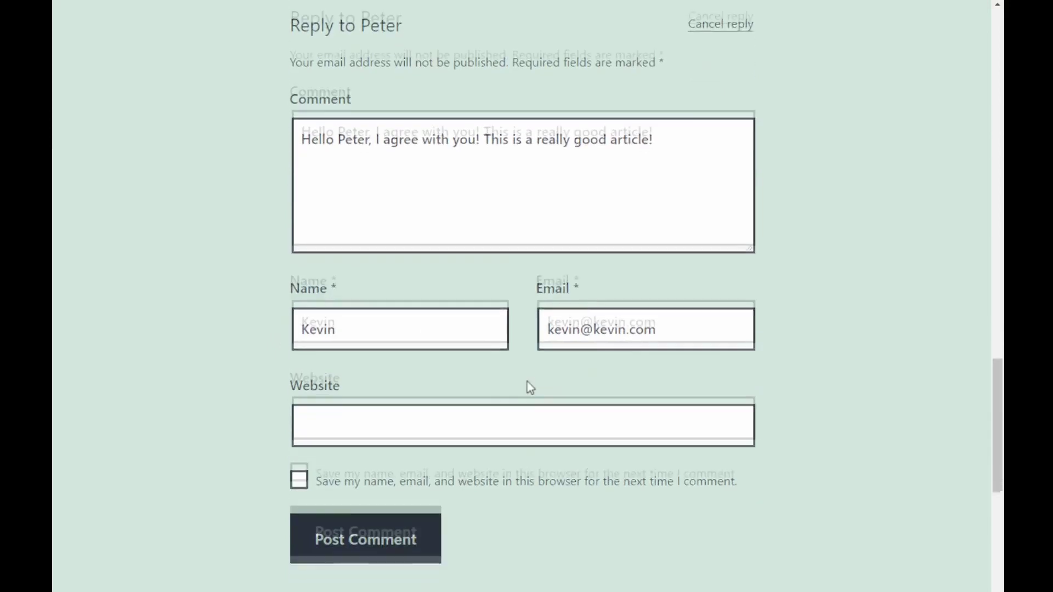
{"action": "left_click", "coordinate": [390, 519]}
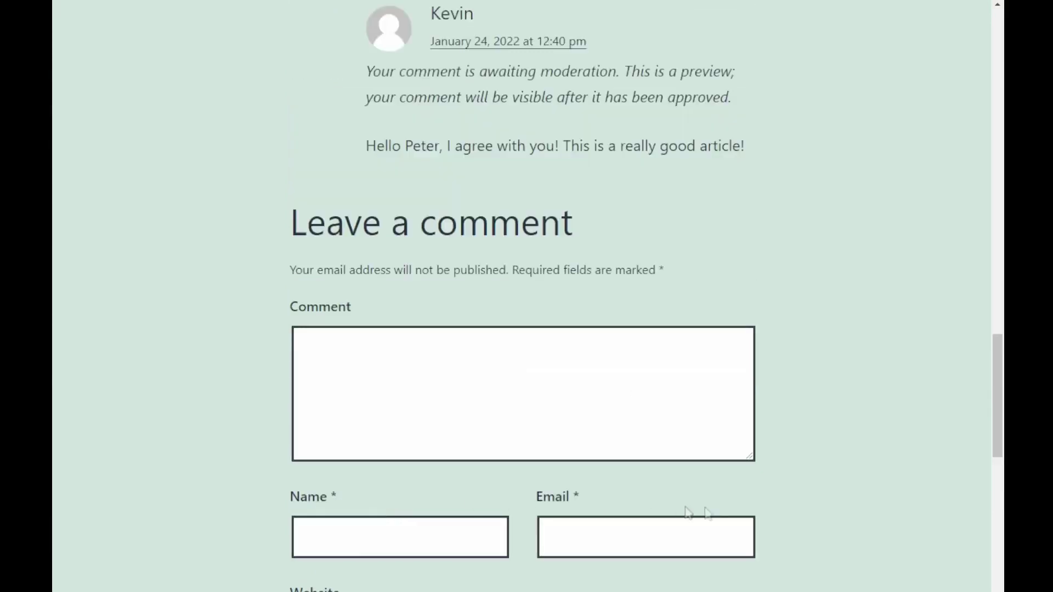
Scroll up to the posted reply awaiting moderation.
{"action": "scroll", "coordinate": [718, 513], "scroll_direction": "up", "scroll_amount": 1}
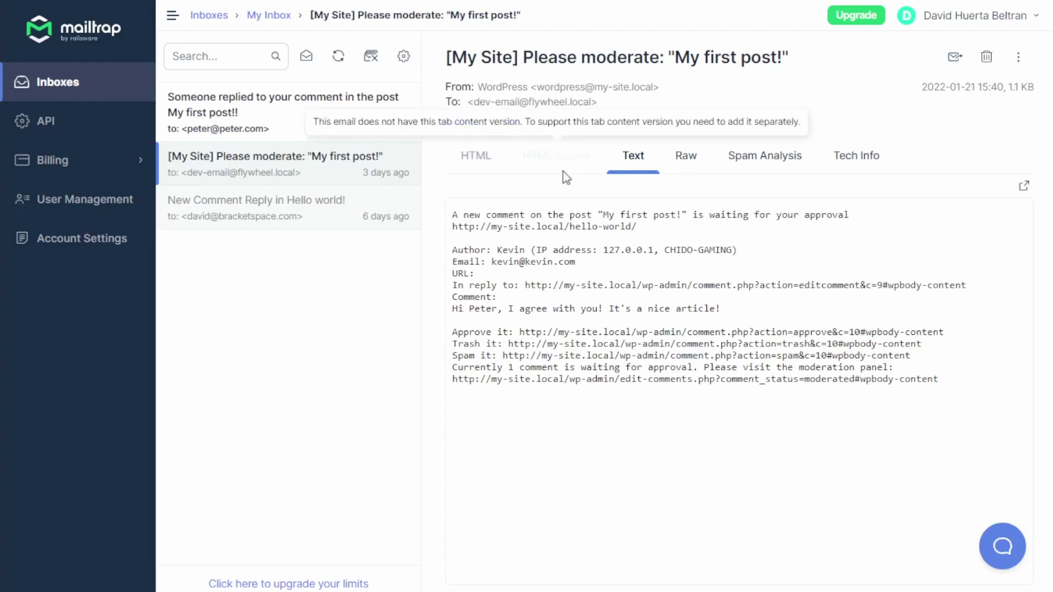
Open the top Mailtrap message, 'Someone replied to your comment in the post My first post!!'.
{"action": "left_click", "coordinate": [250, 113]}
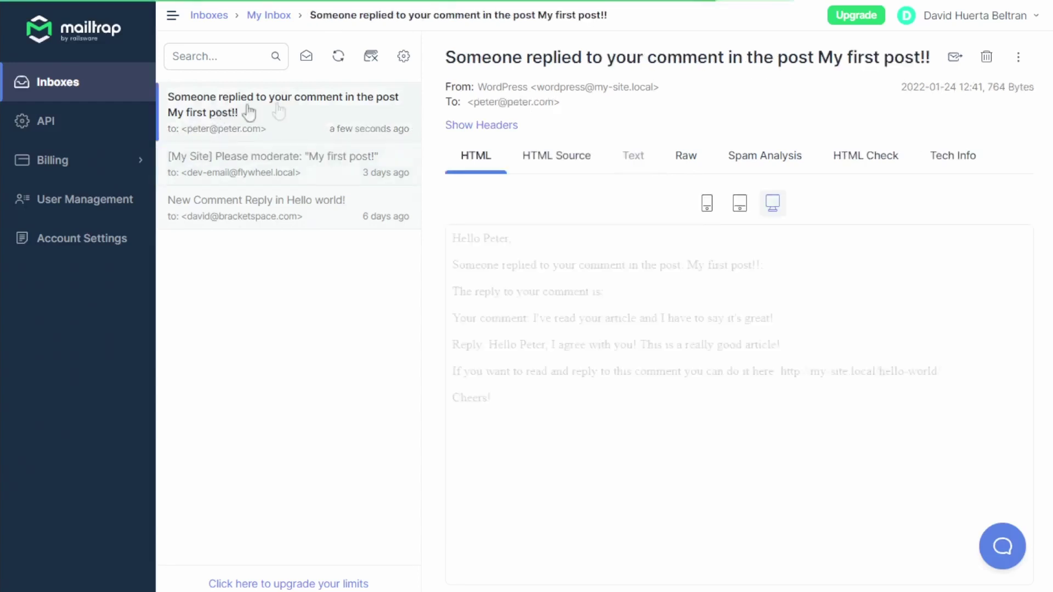